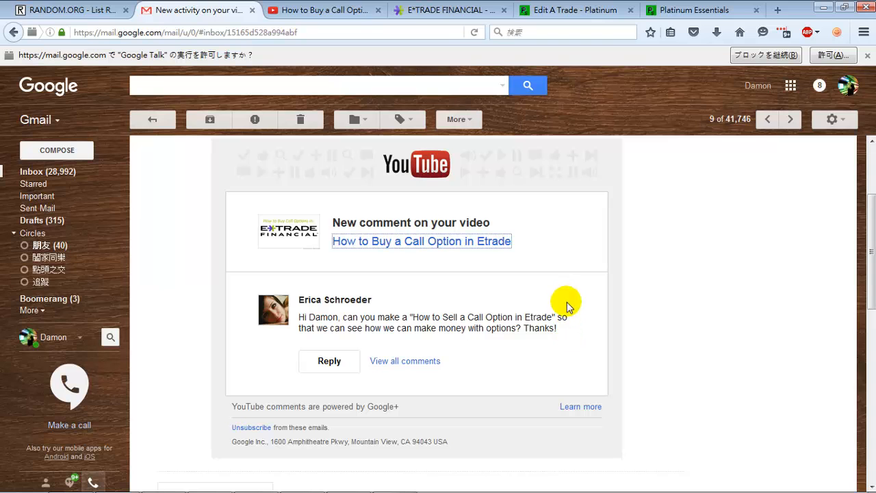
# - Switch to YouTube and look over the "How to Buy a Call Option in Etrade" video page
pyautogui.click(293, 10)
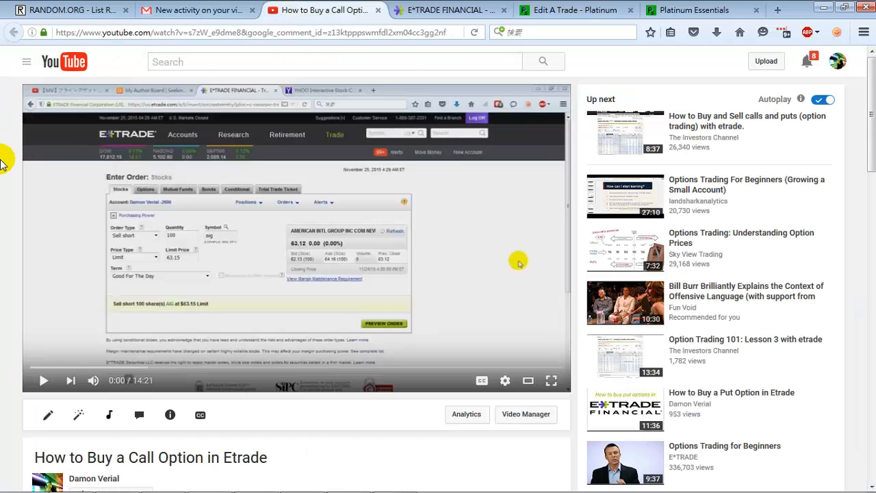
pyautogui.scroll(-2, 4, 161)
pyautogui.scroll(2, 3, 161)
# - Switch to E*TRADE, open the basic options trade form and load the quote for the symbol emc
pyautogui.click(477, 7)
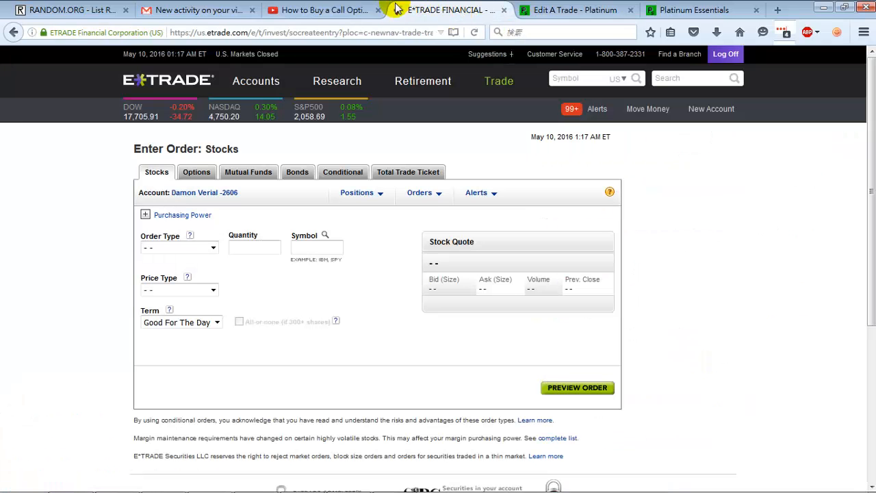
pyautogui.moveTo(510, 83)
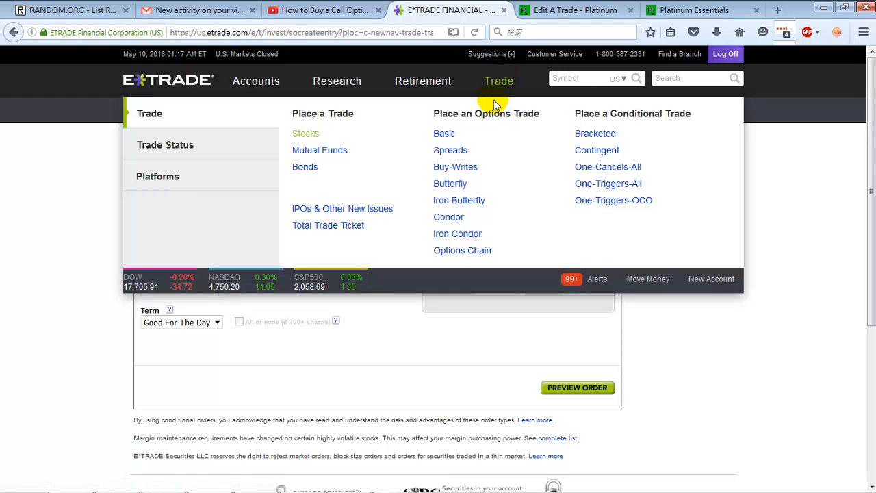
pyautogui.click(446, 134)
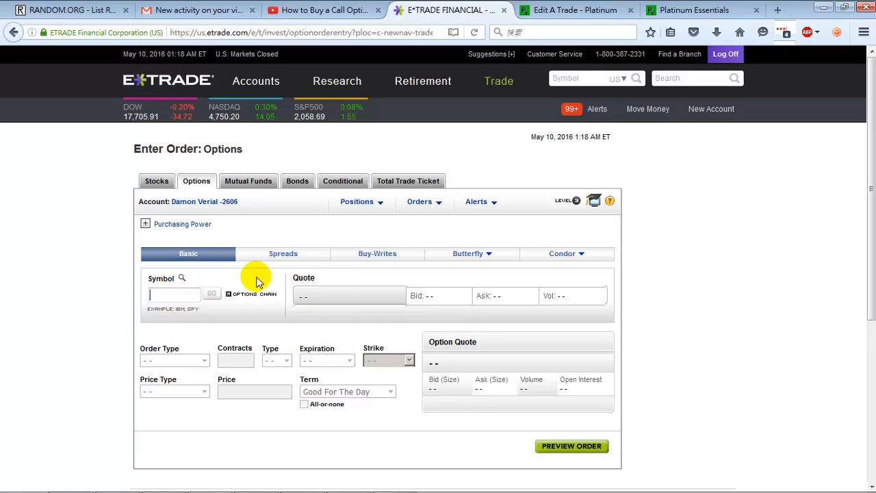
pyautogui.write('emc')
pyautogui.press('Return')
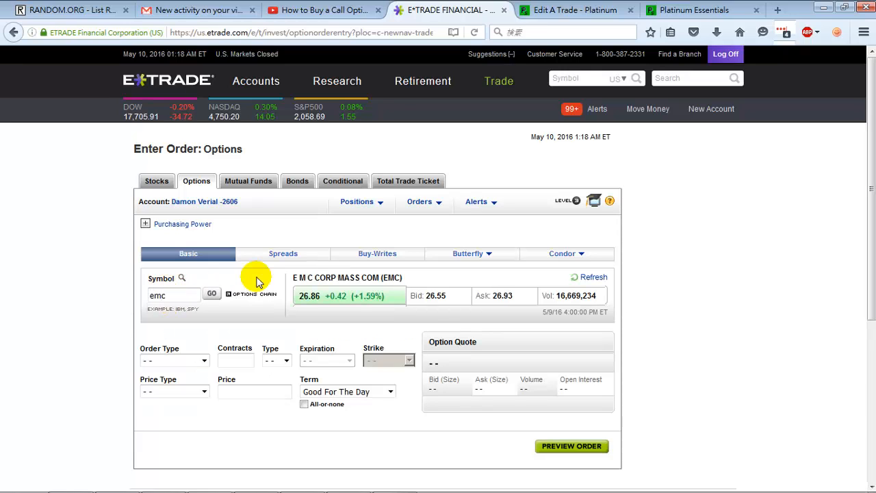
# - Set the option order to Sell Close, with 1 contract of type Call
pyautogui.click(186, 361)
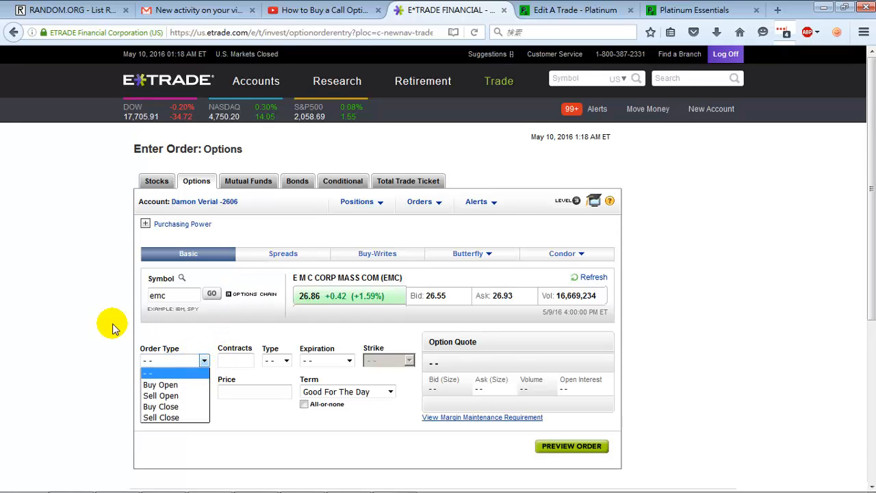
pyautogui.scroll(-3, 114, 326)
pyautogui.click(189, 216)
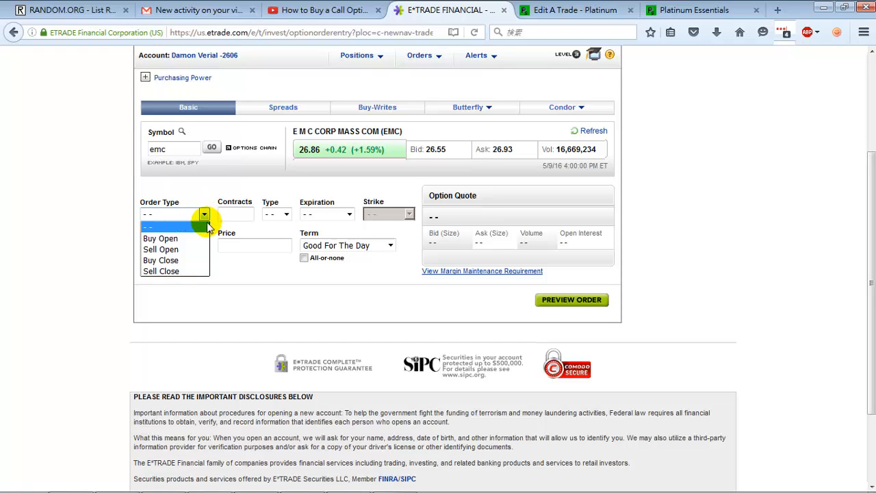
pyautogui.click(170, 272)
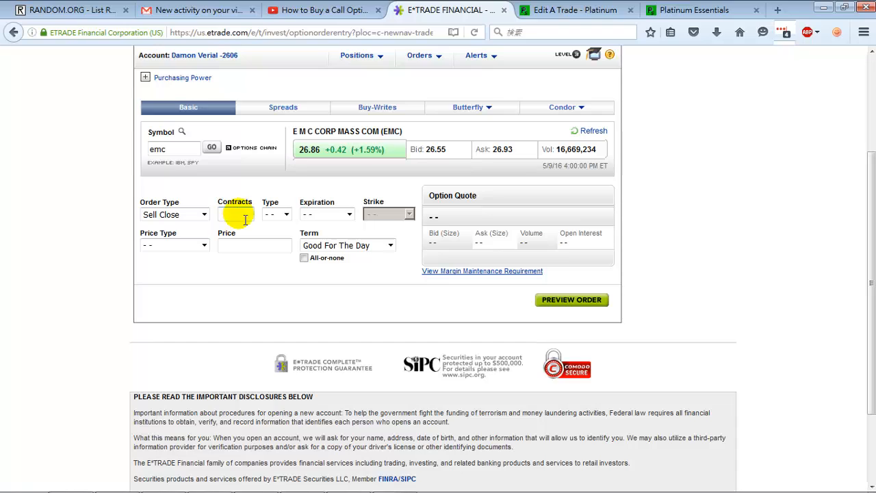
pyautogui.click(245, 219)
pyautogui.write('1')
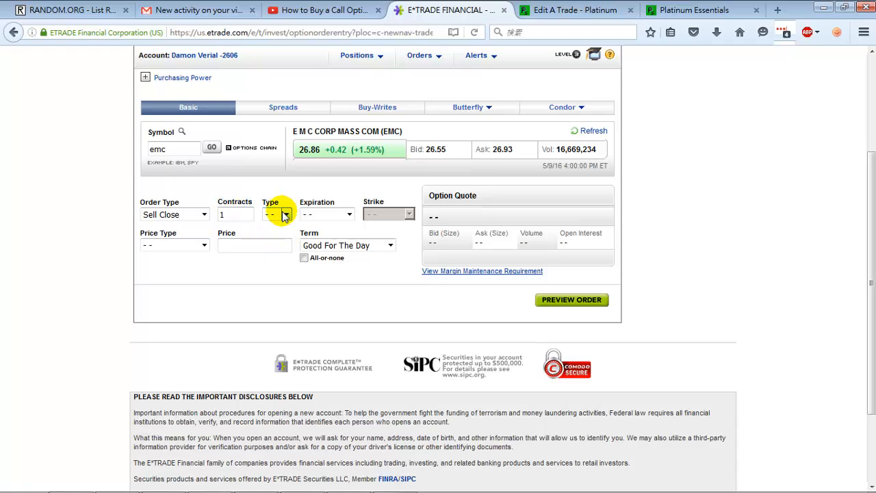
pyautogui.click(284, 215)
pyautogui.click(272, 239)
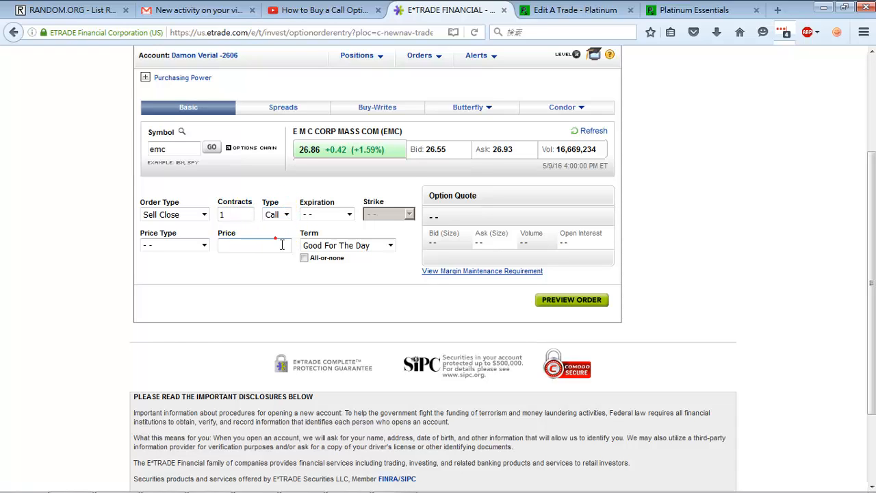
# - Choose the Jun 17 '16 expiration and the 27.0 strike for the call, keeping the order type at Sell Close
pyautogui.click(335, 215)
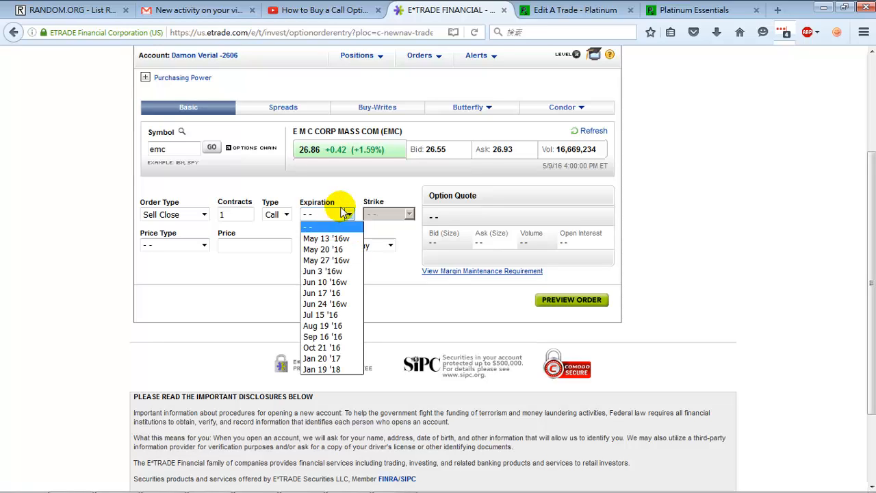
pyautogui.click(350, 292)
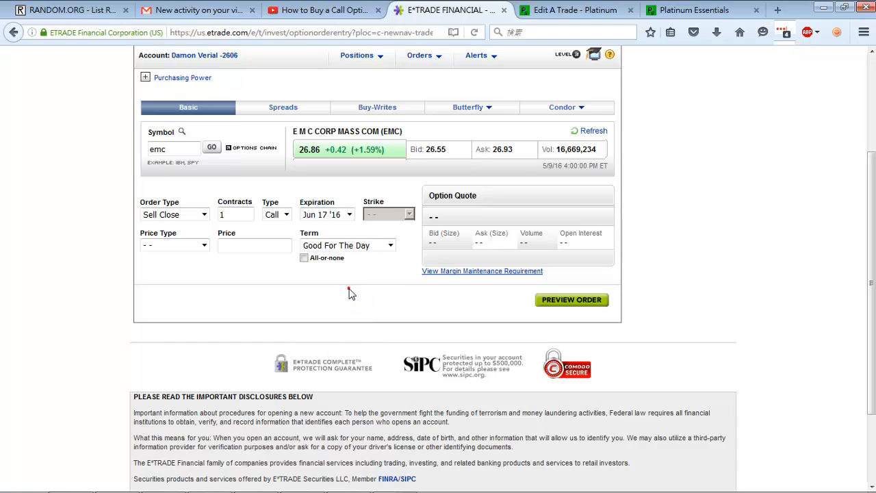
pyautogui.click(409, 214)
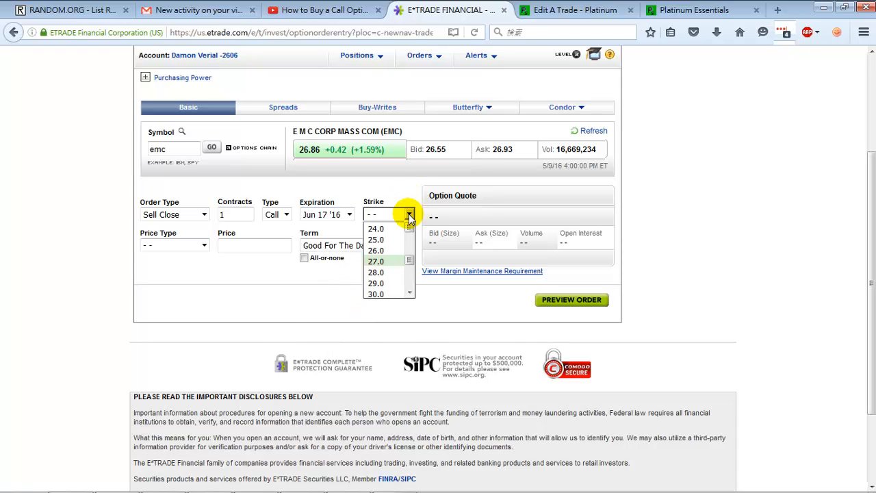
pyautogui.click(387, 264)
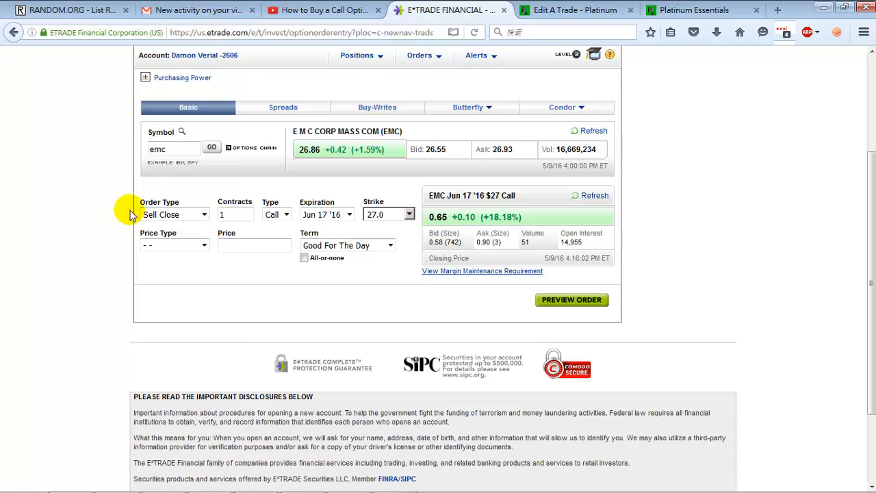
pyautogui.click(174, 214)
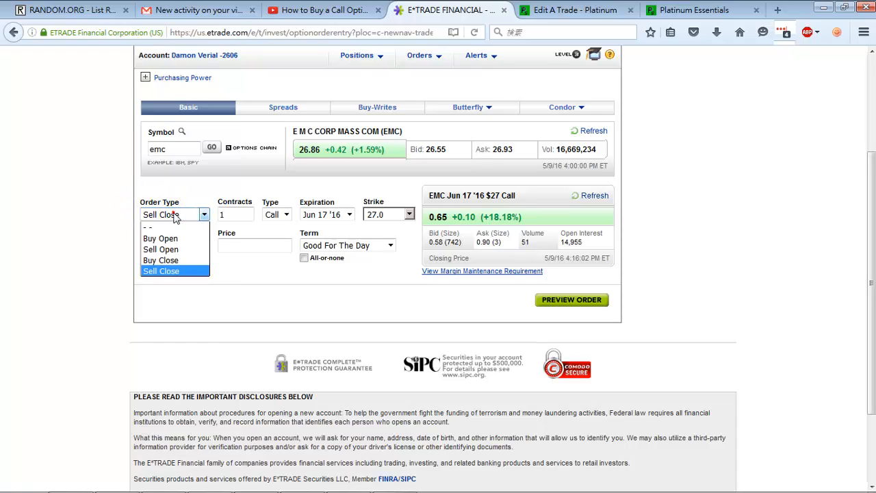
pyautogui.click(176, 271)
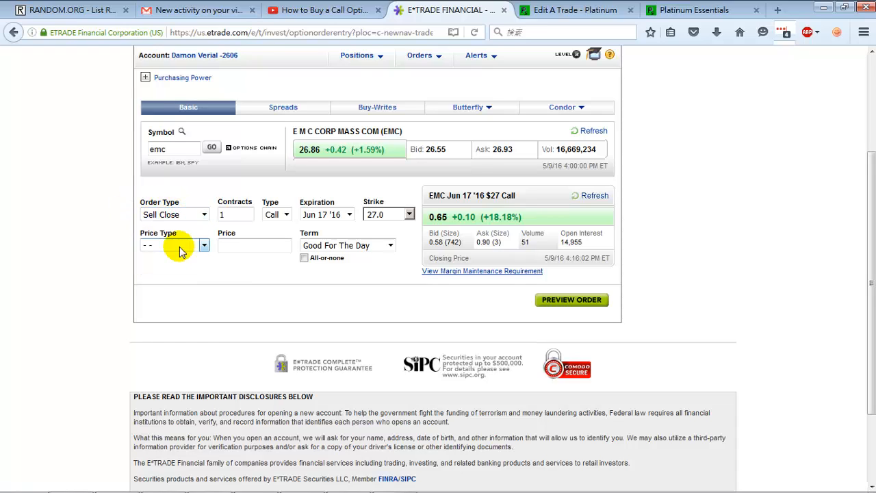
# - Make it a limit order with a limit price of 0.75, between the option's bid and ask
pyautogui.click(181, 251)
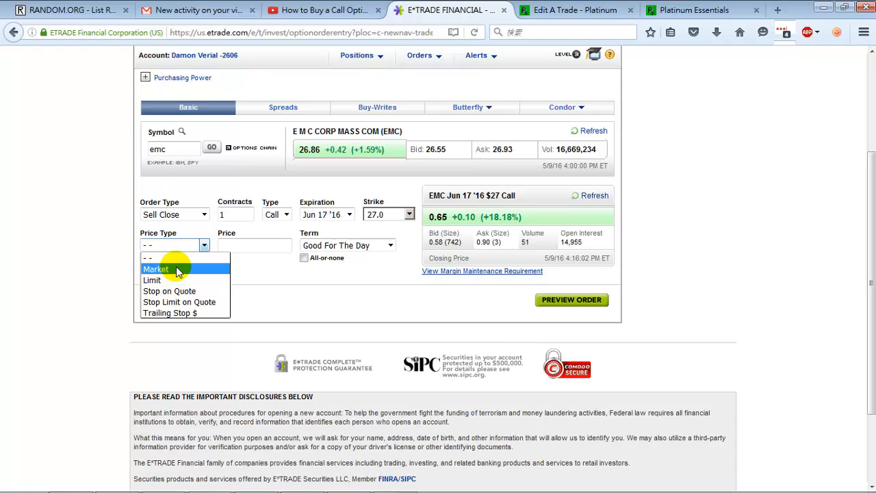
pyautogui.click(162, 280)
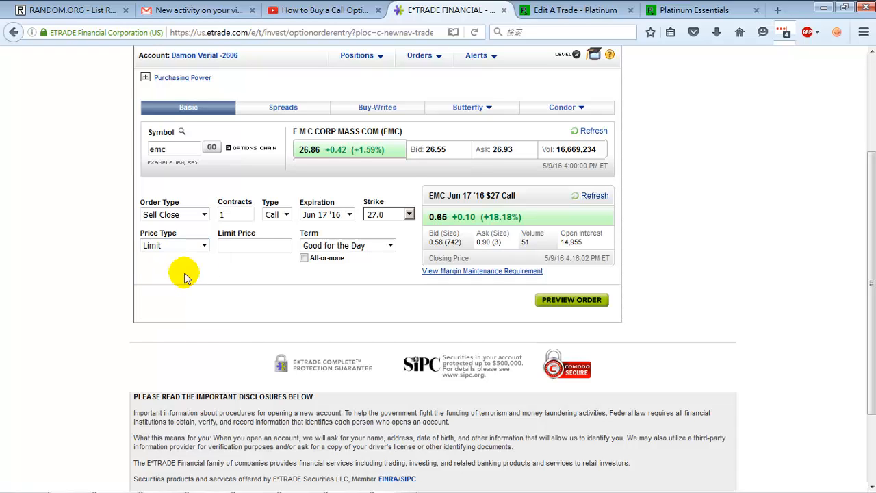
pyautogui.click(260, 249)
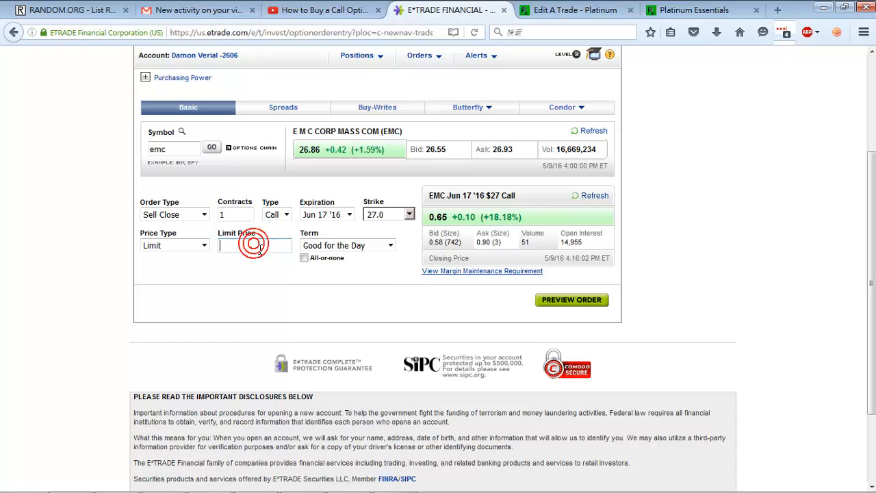
pyautogui.doubleClick(436, 242)
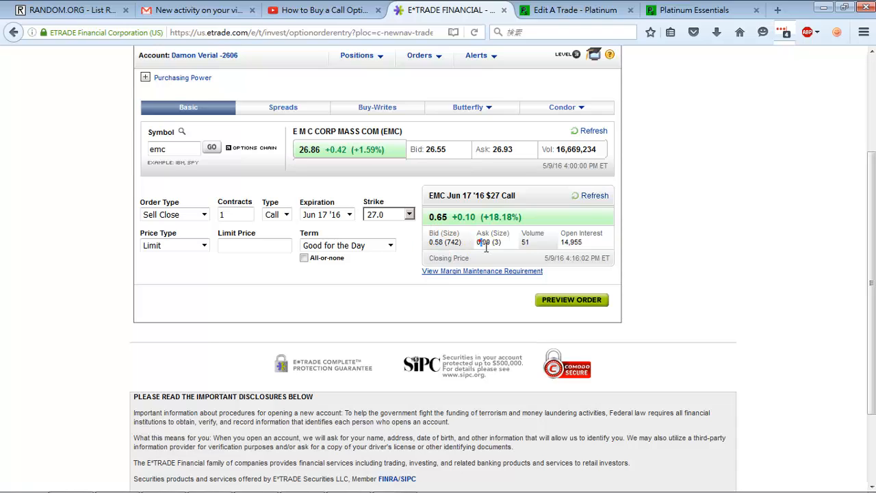
pyautogui.doubleClick(484, 243)
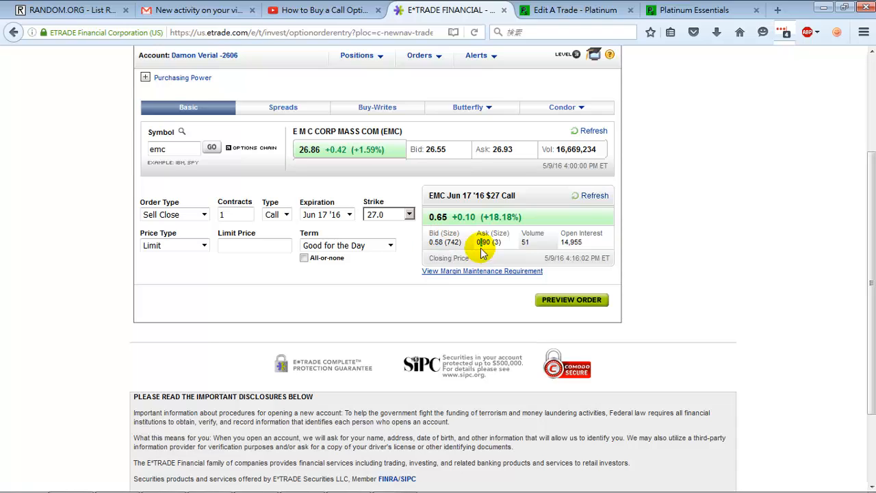
pyautogui.doubleClick(436, 242)
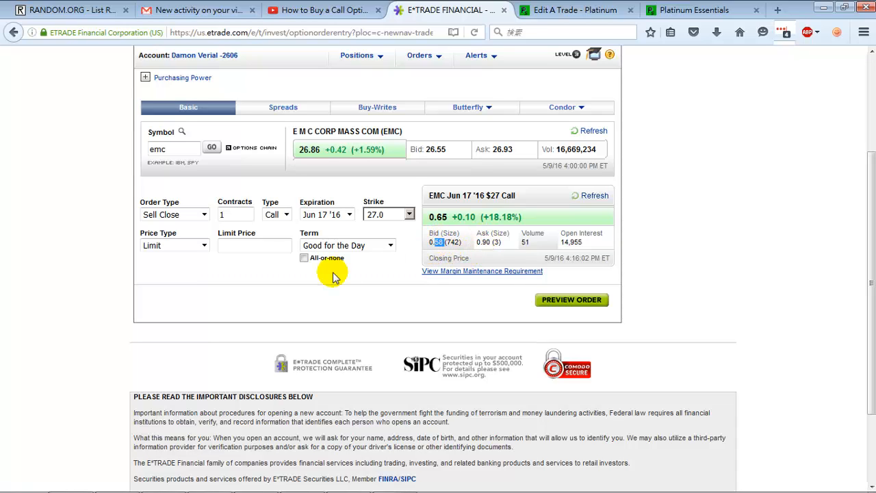
pyautogui.click(253, 253)
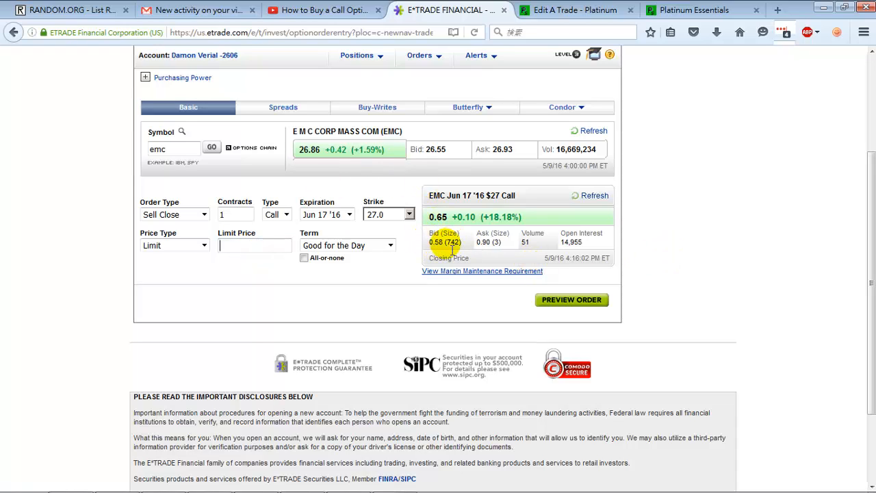
pyautogui.write('0.')
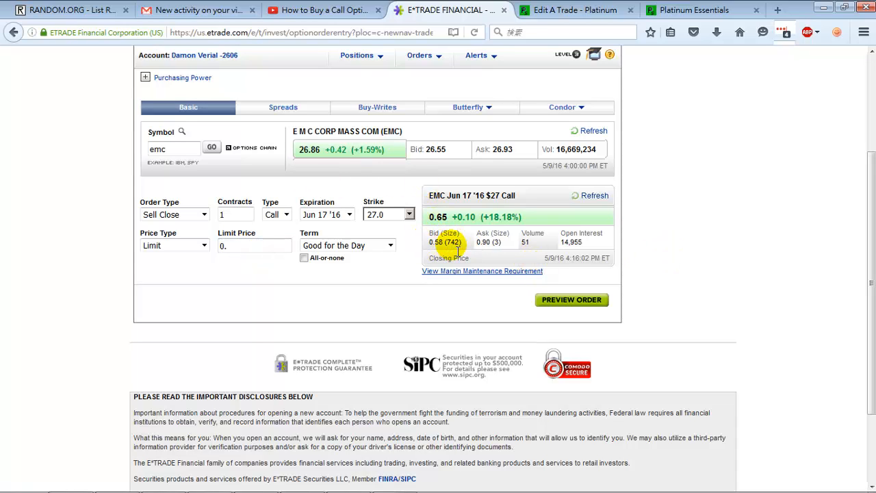
pyautogui.write('75')
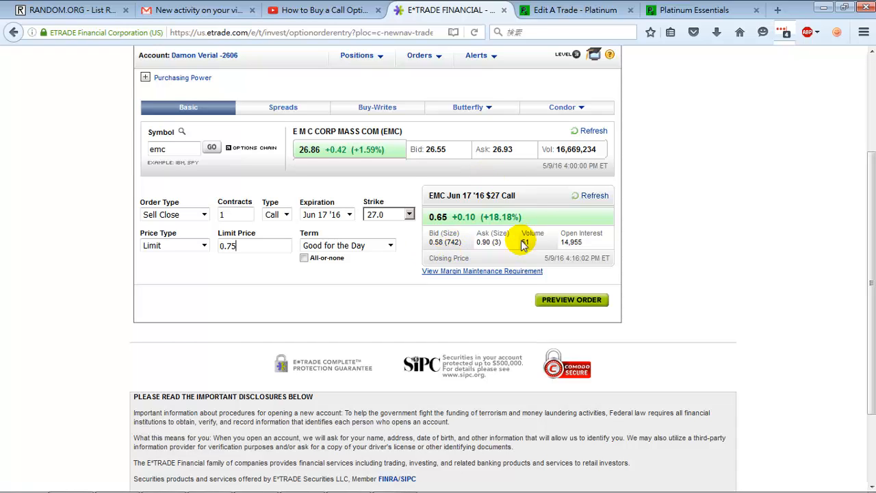
# - Try limit prices of 0.80 and 0.70 for the single contract and return the limit price to 0.75
pyautogui.doubleClick(251, 245)
pyautogui.click(262, 247)
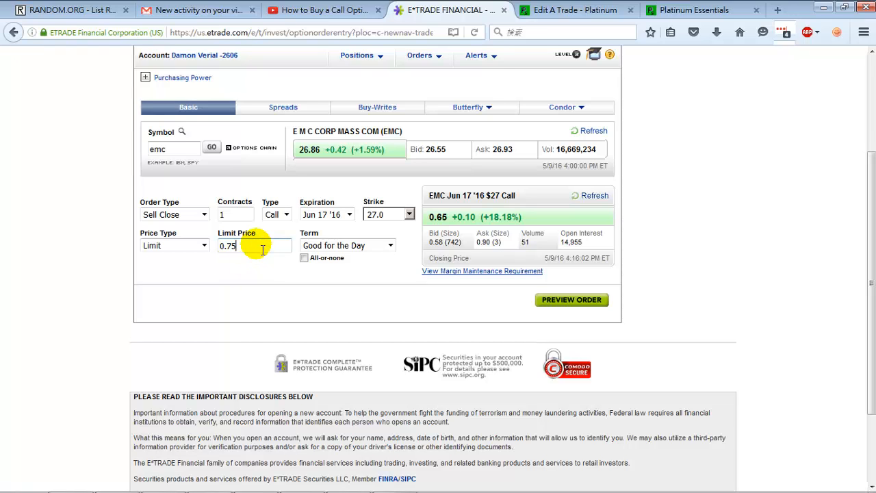
pyautogui.doubleClick(237, 212)
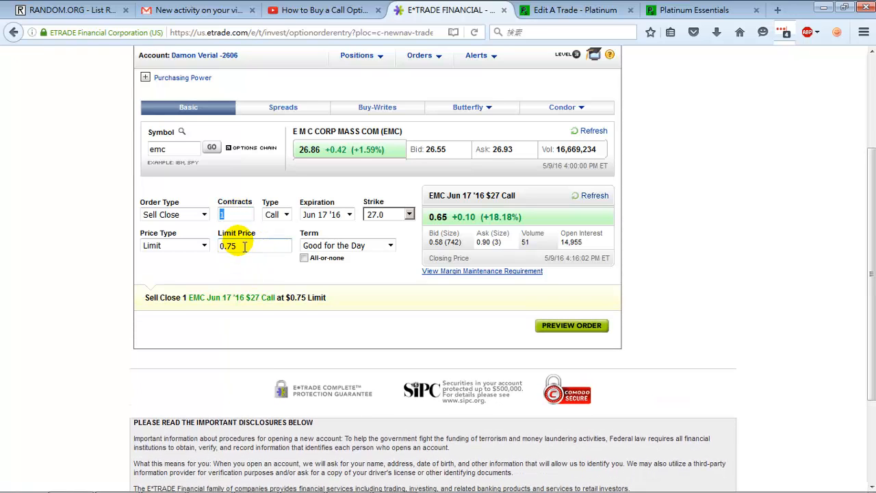
pyautogui.click(239, 244)
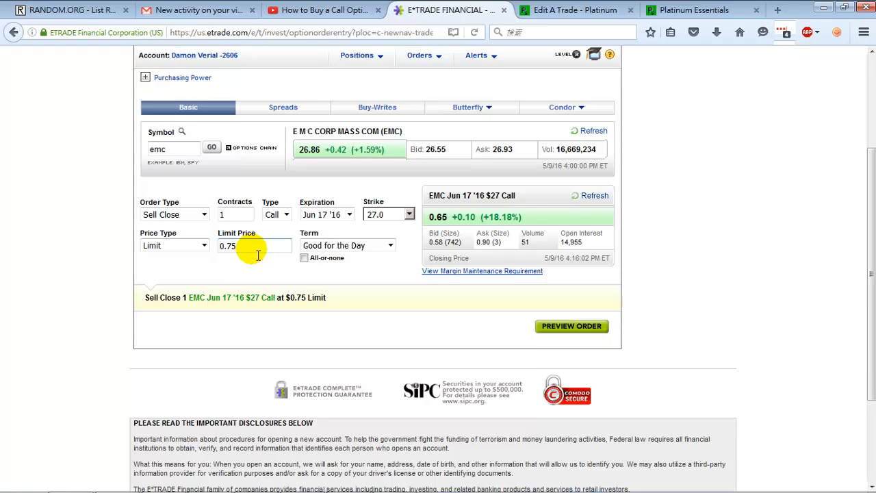
pyautogui.press('BackSpace')
pyautogui.write('80')
pyautogui.press('BackSpace')
pyautogui.press('BackSpace')
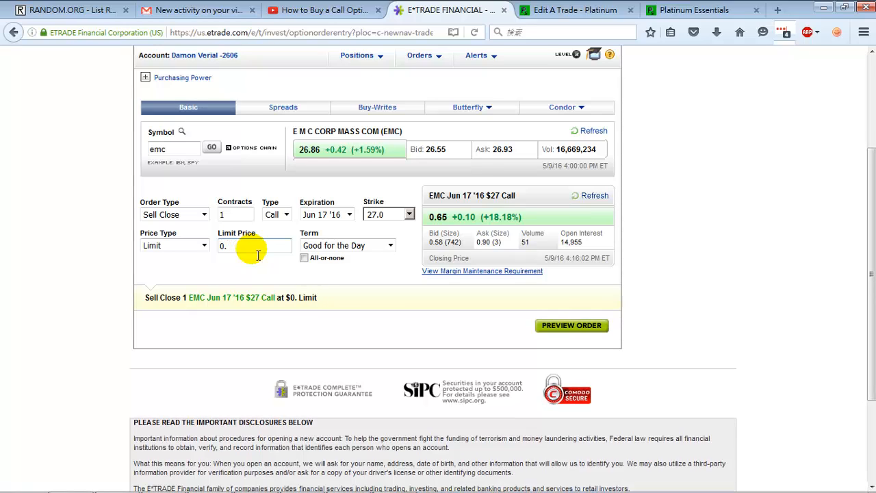
pyautogui.write('75')
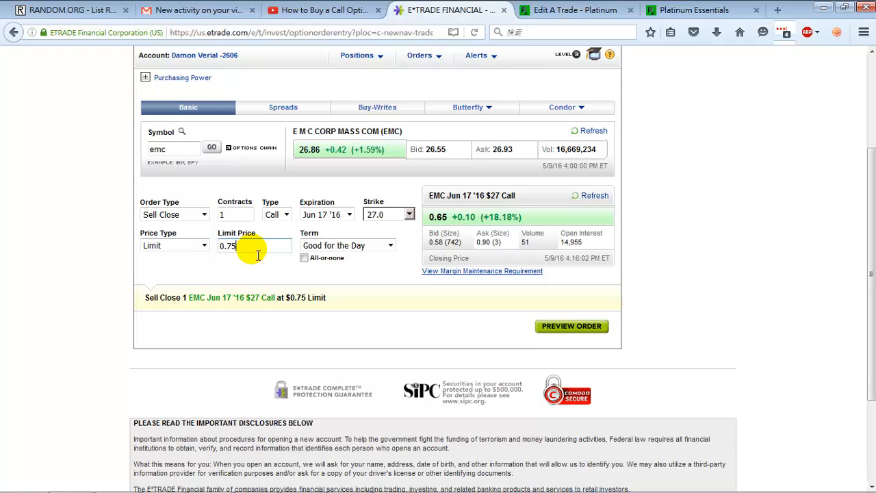
pyautogui.press('BackSpace')
pyautogui.write('0')
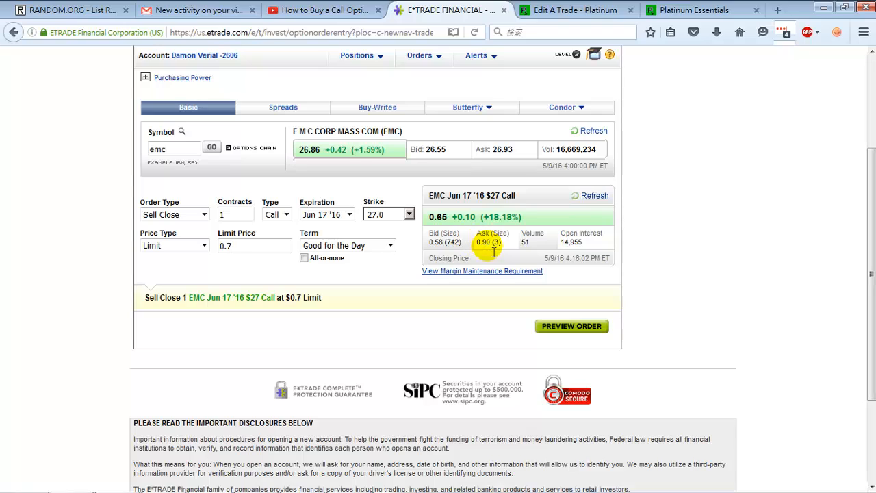
pyautogui.write('5')
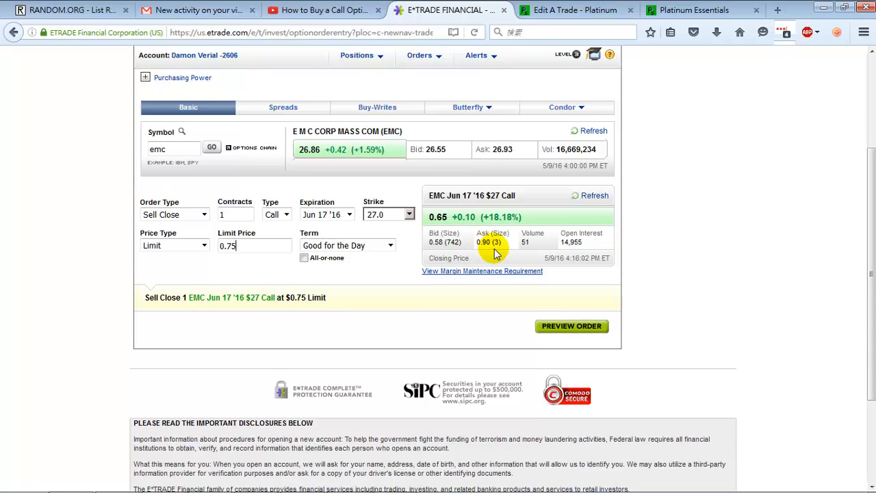
# - Review the available order terms and select Good for the Day
pyautogui.click(363, 248)
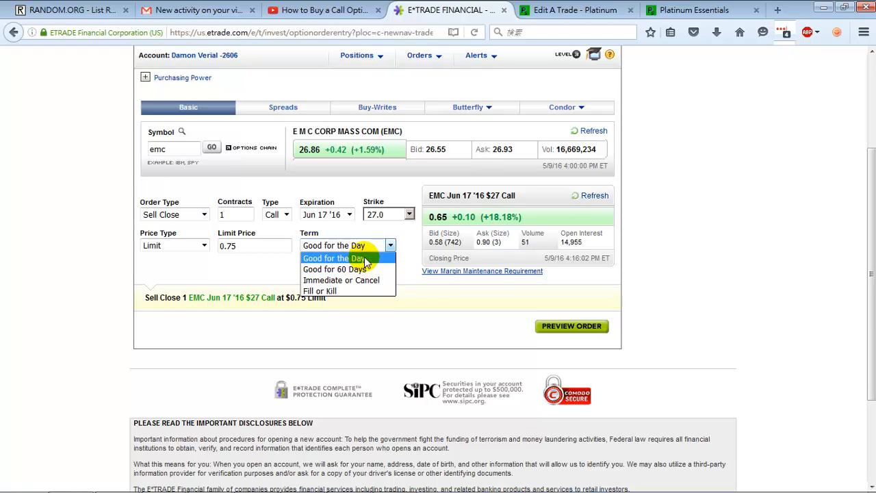
pyautogui.click(344, 258)
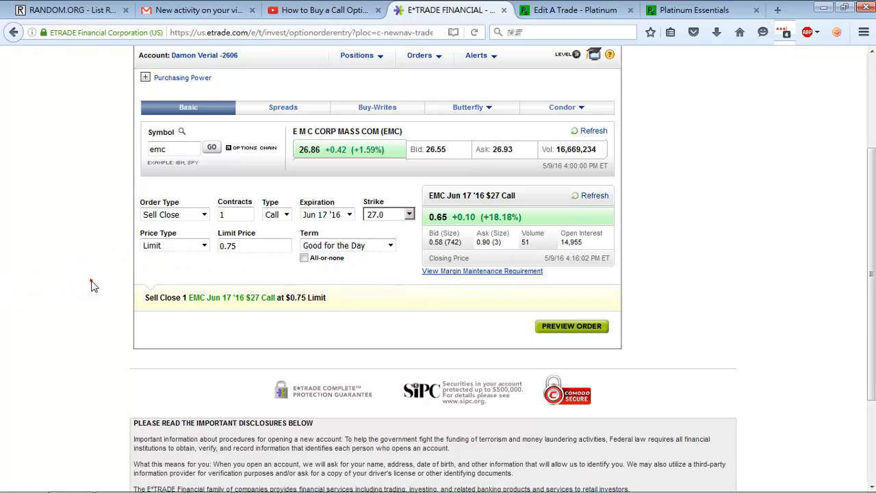
# - Review the order type, limit price and price type options, keeping Sell Close and Limit at 0.75
pyautogui.click(169, 216)
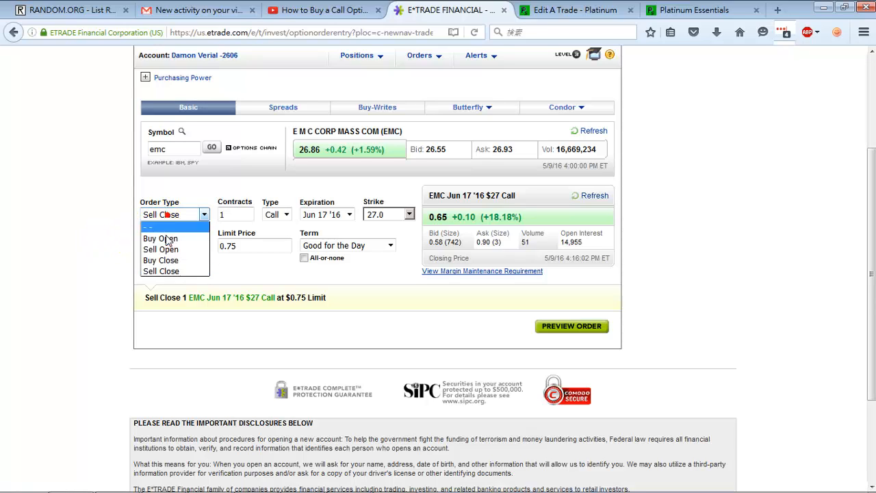
pyautogui.click(176, 272)
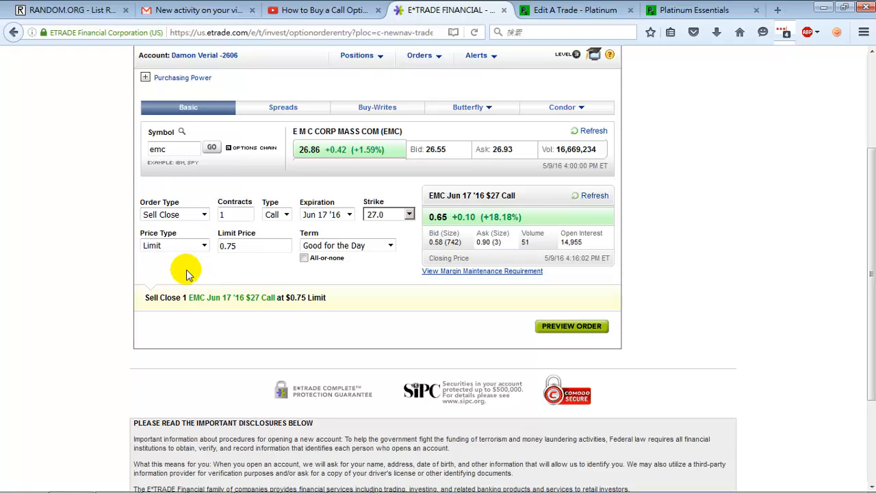
pyautogui.doubleClick(236, 245)
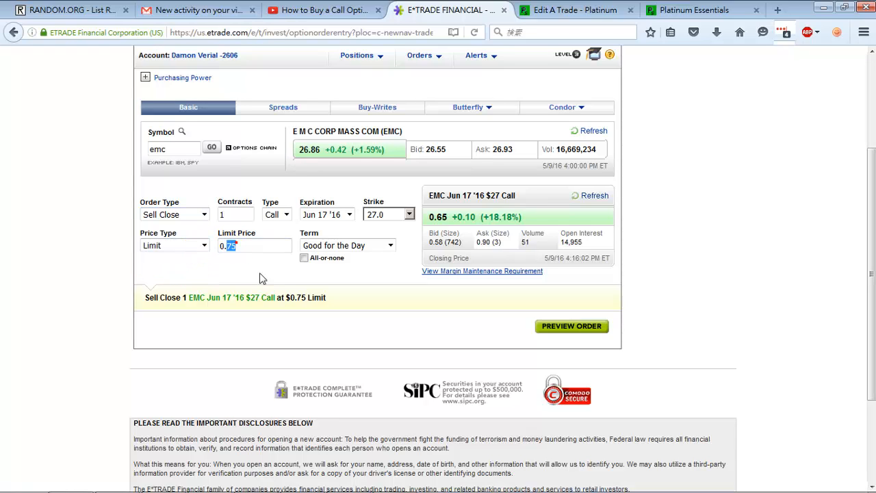
pyautogui.click(258, 275)
pyautogui.click(184, 252)
pyautogui.click(258, 264)
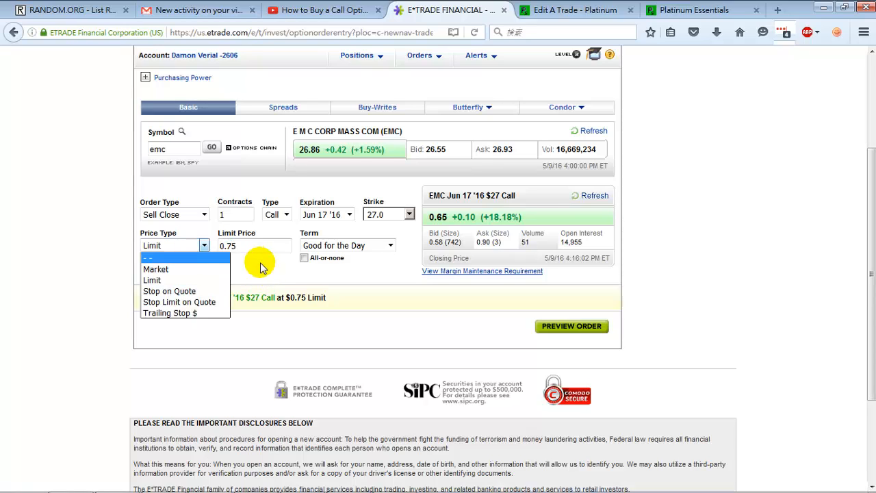
pyautogui.click(274, 256)
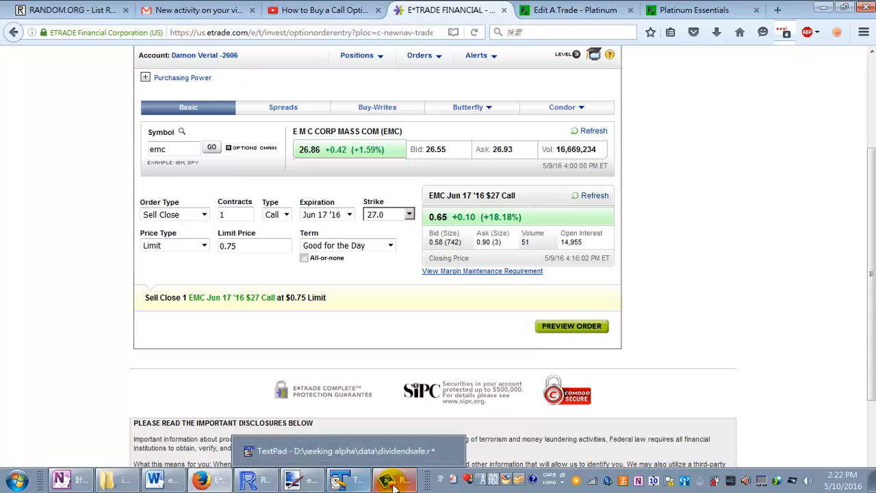
# - Switch to the open Gmail notification about the new comment on the "How to Buy a Call Option in Etrade" video
pyautogui.click(188, 10)
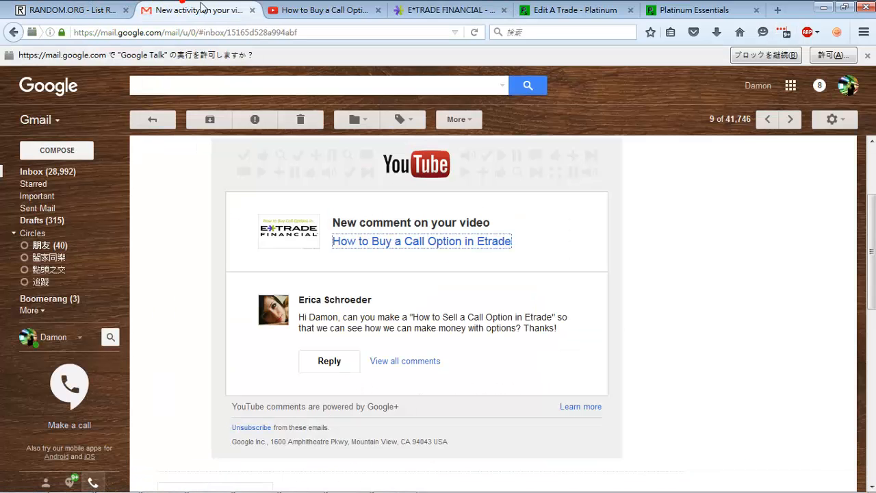
pyautogui.click(383, 484)
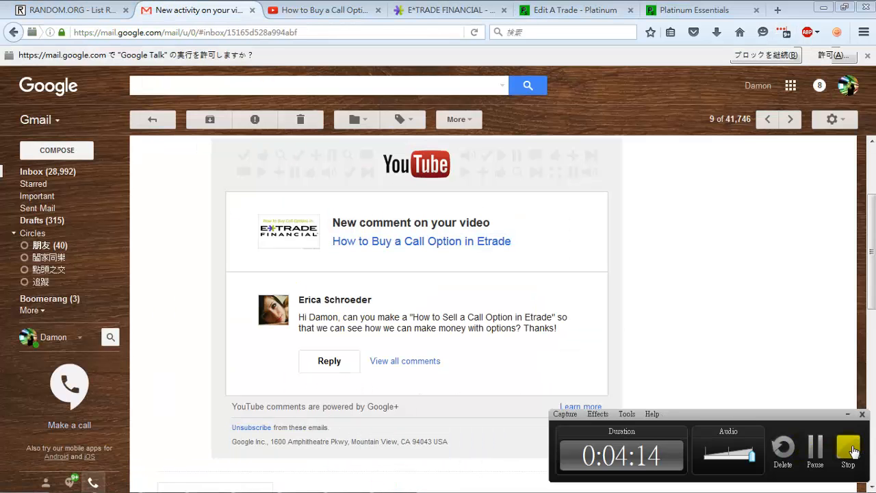